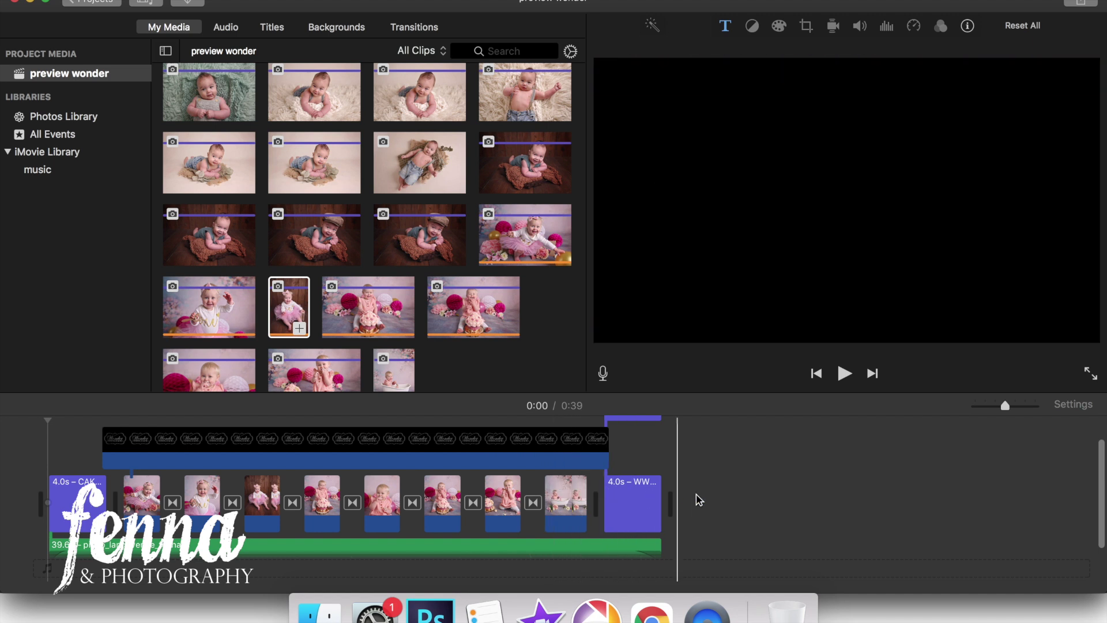
Browse the project's media library for a series of newborn photos to use in the slideshow.
left_click(403, 221)
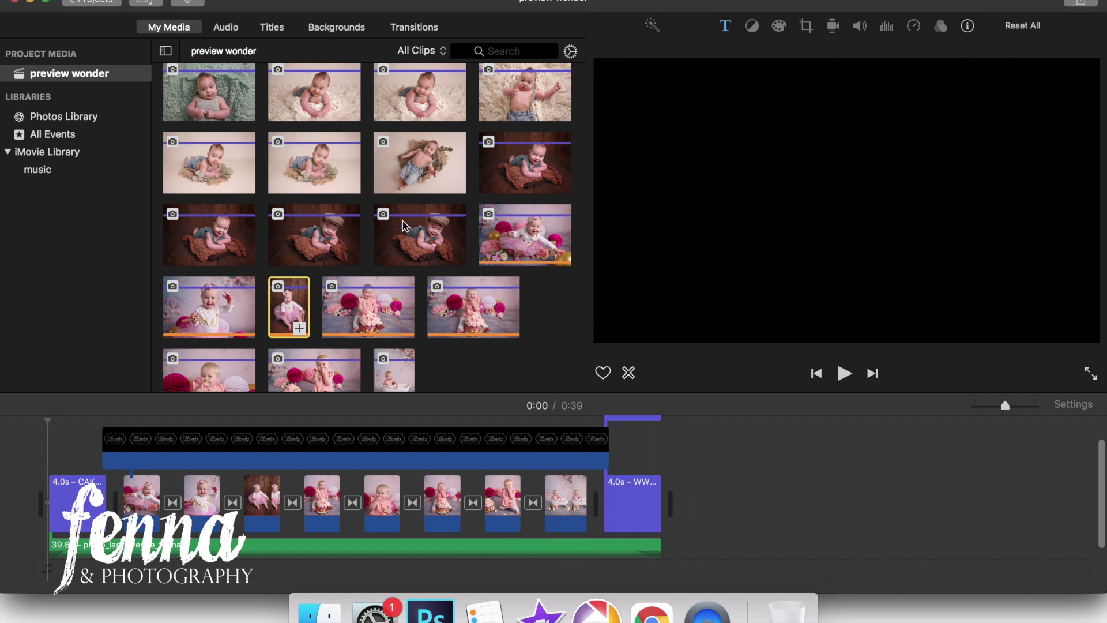
scroll(402, 220, "up", 10)
scroll(402, 224, "up", 10)
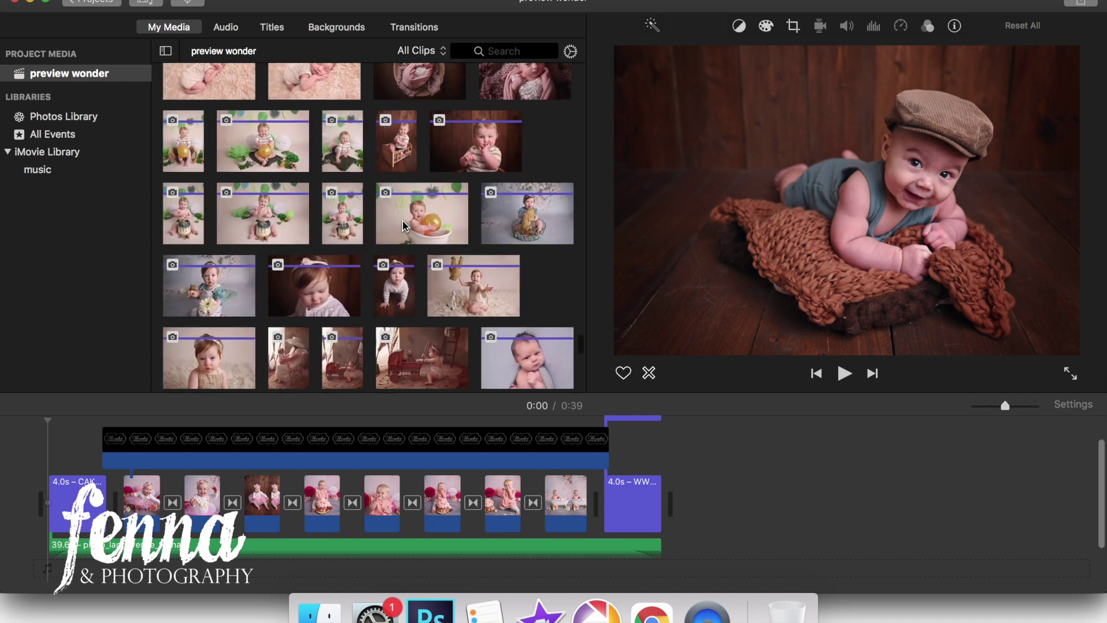
scroll(403, 225, "up", 10)
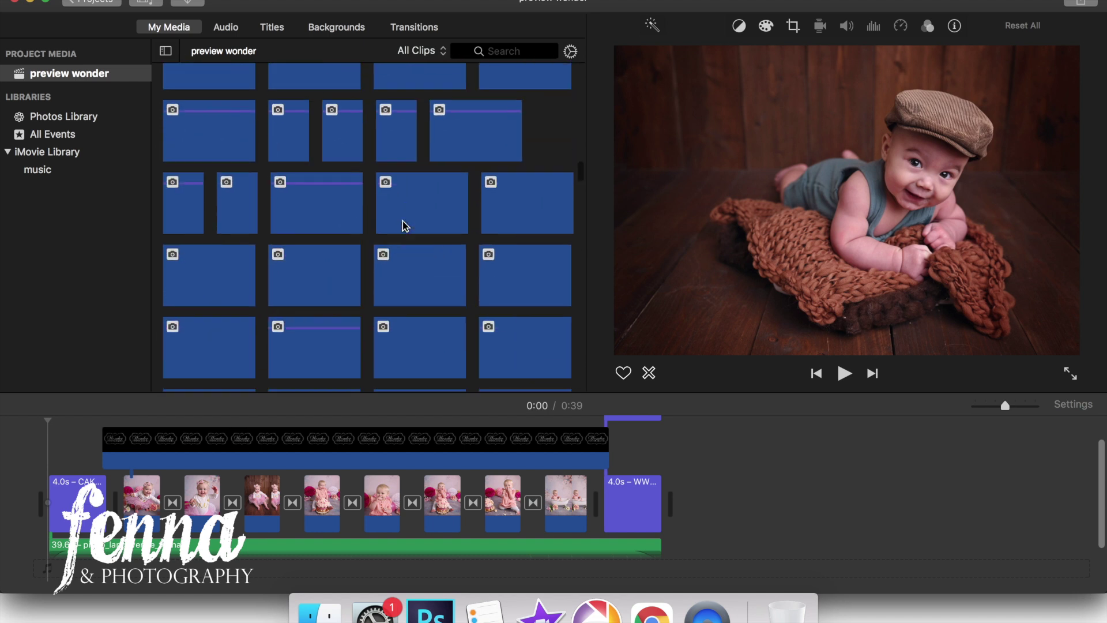
scroll(403, 221, "up", 10)
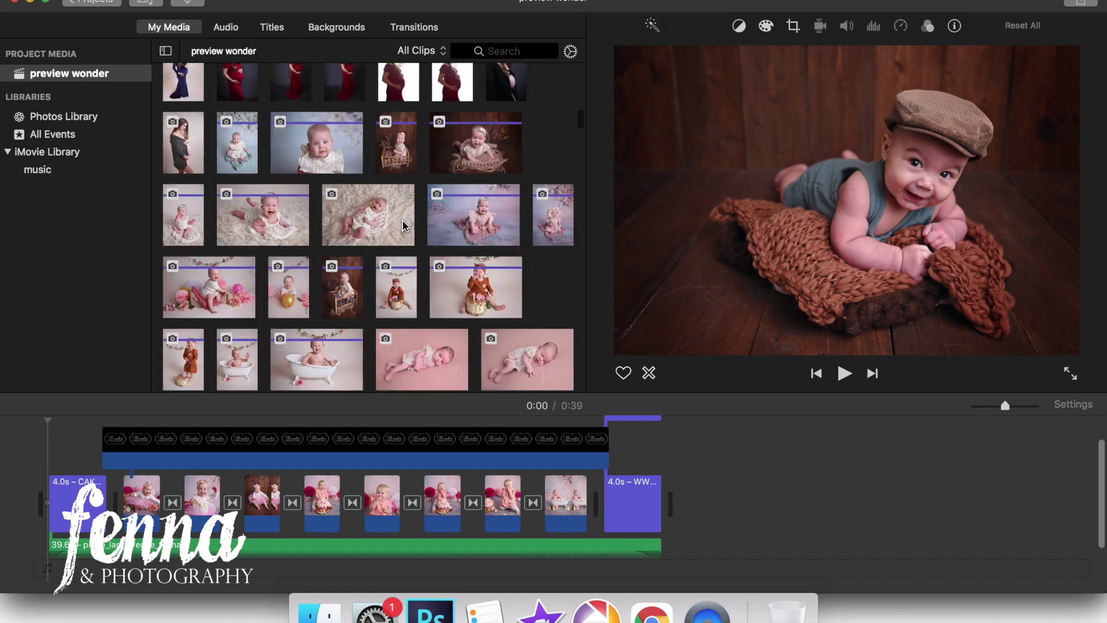
scroll(402, 222, "up", 10)
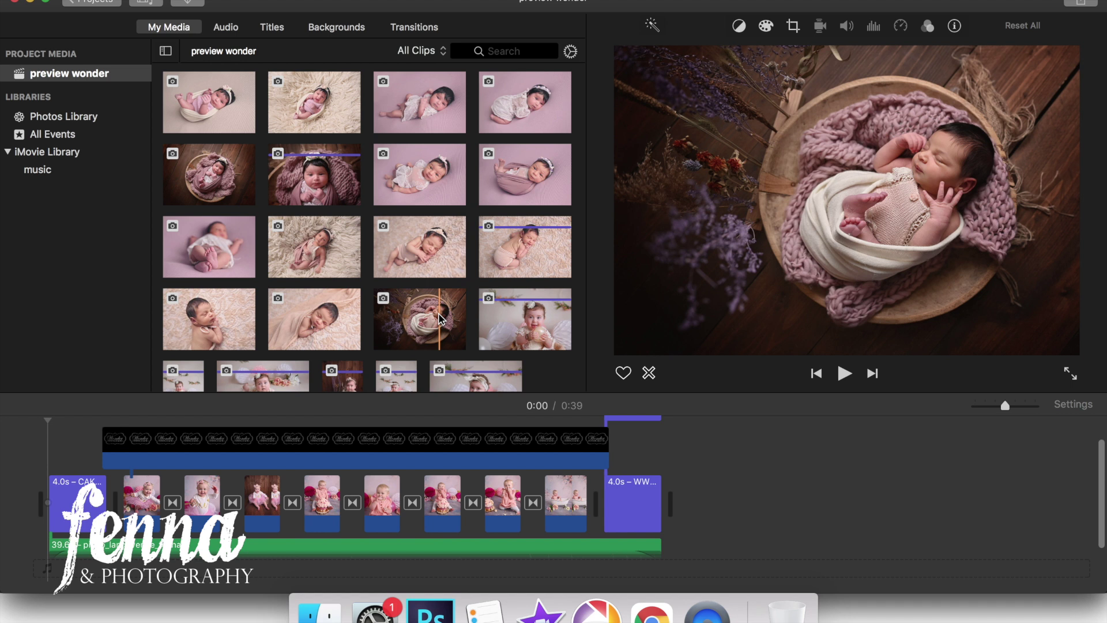
scroll(439, 319, "down", 15)
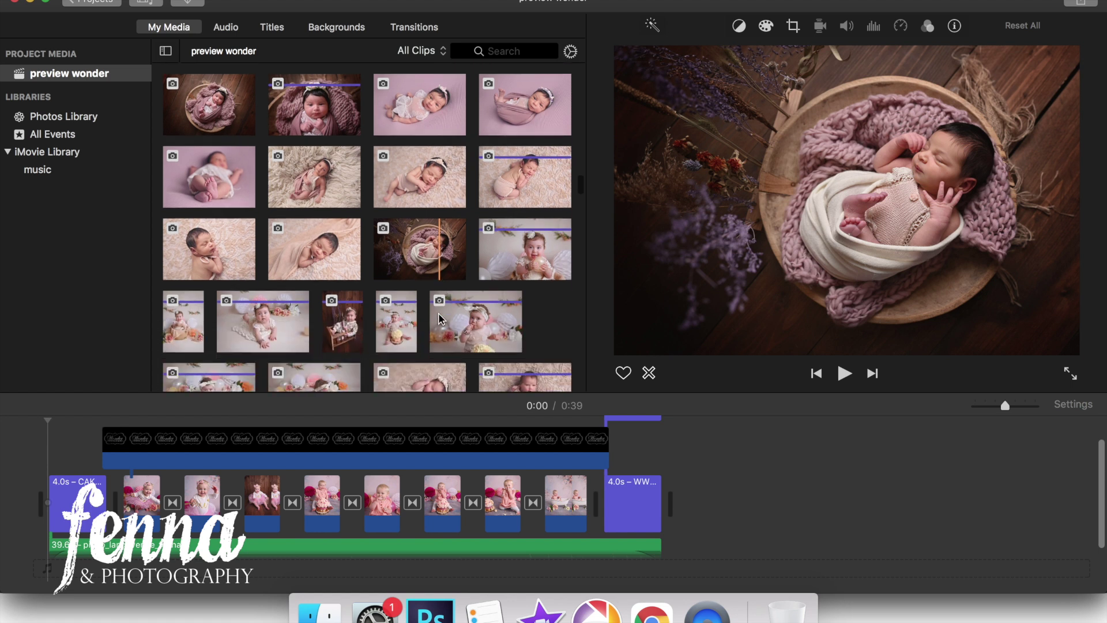
scroll(439, 318, "down", 5)
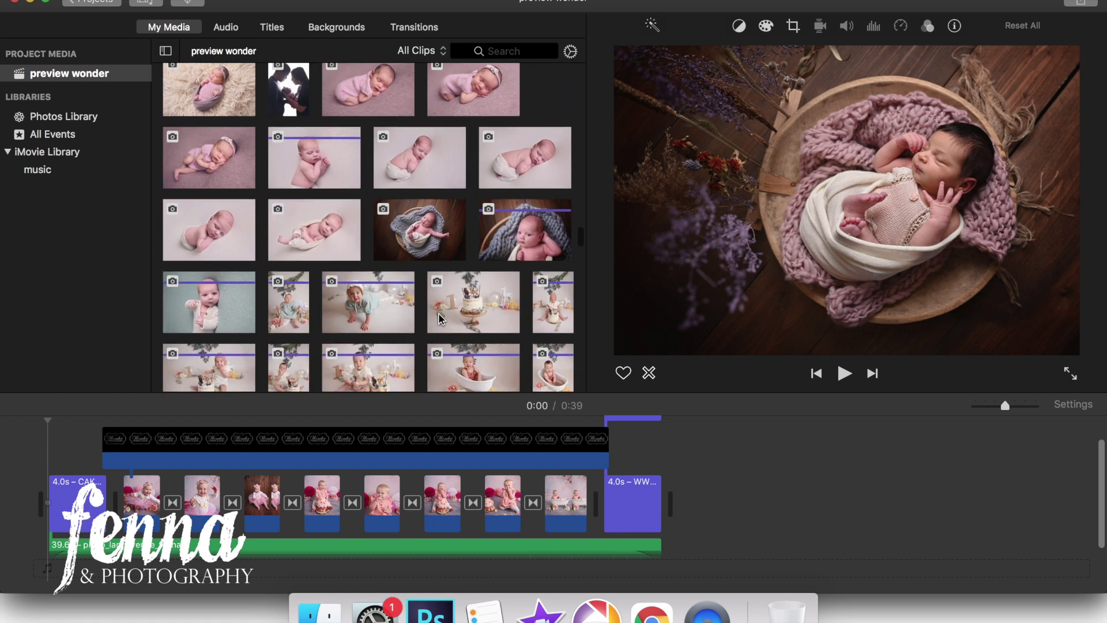
scroll(439, 317, "up", 10)
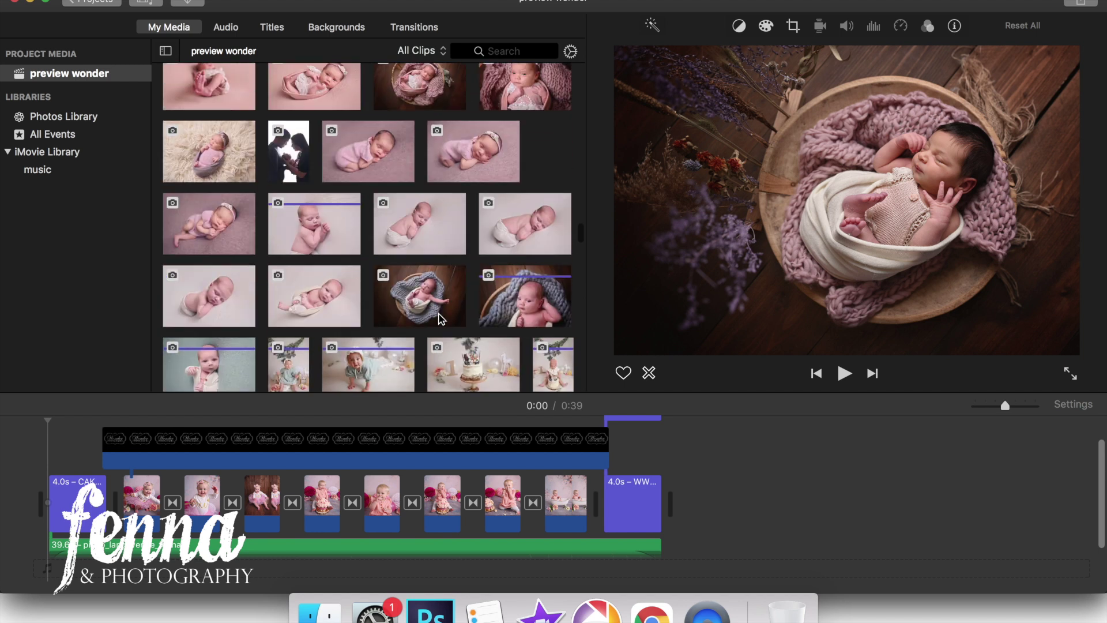
scroll(438, 312, "down", 10)
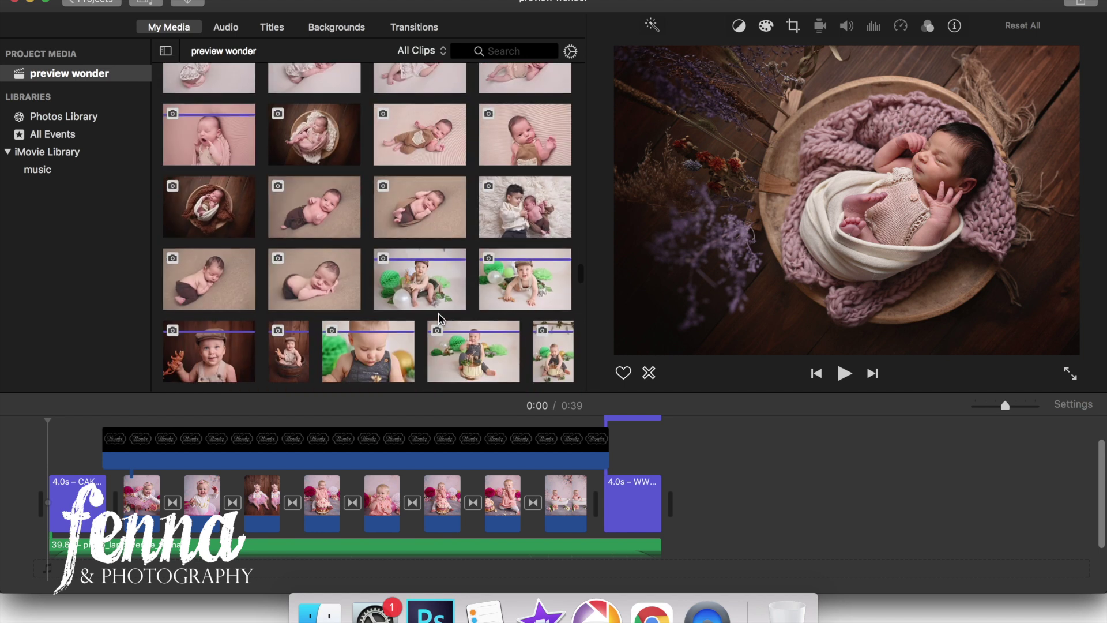
Change the opening title's text to NEWBORN followed by the baby's first name.
double_click(76, 502)
type("NEWB")
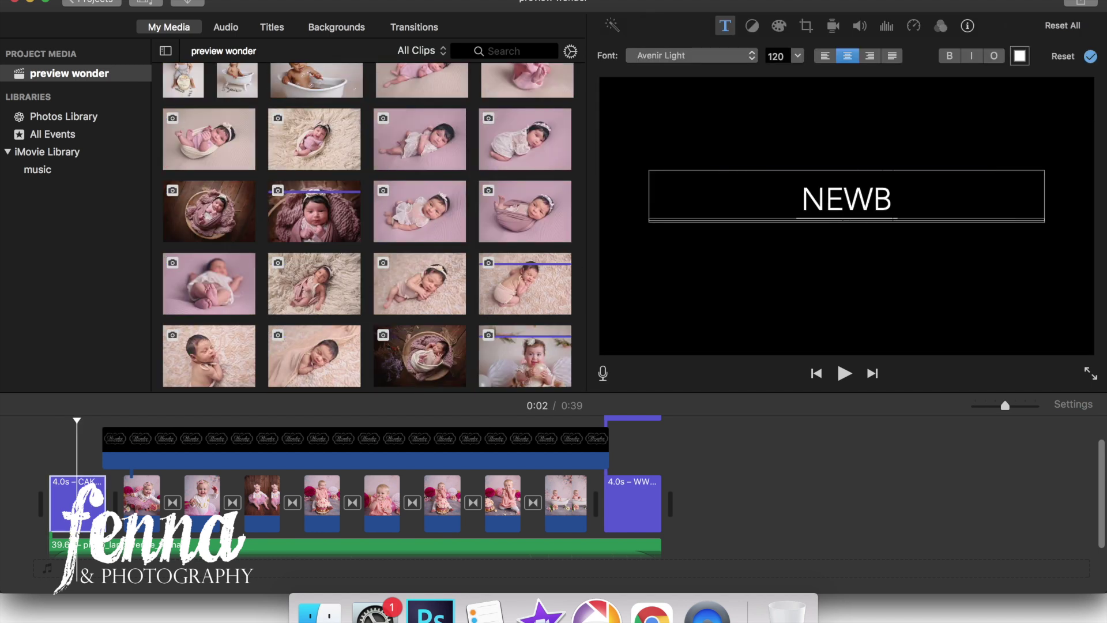
type("ORN OLIVIA")
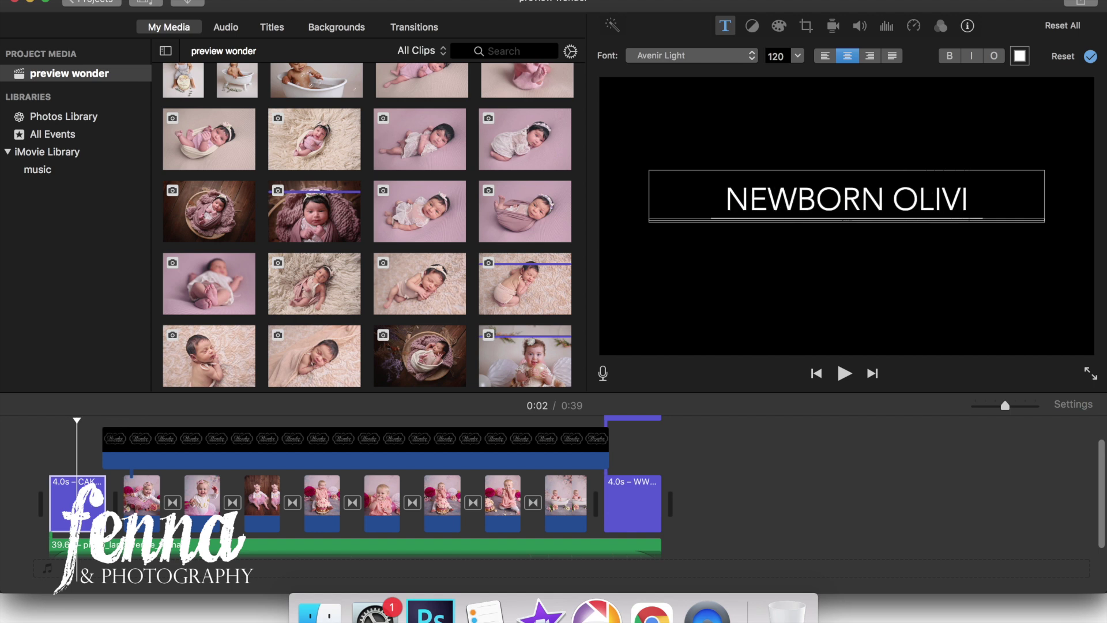
left_click(869, 277)
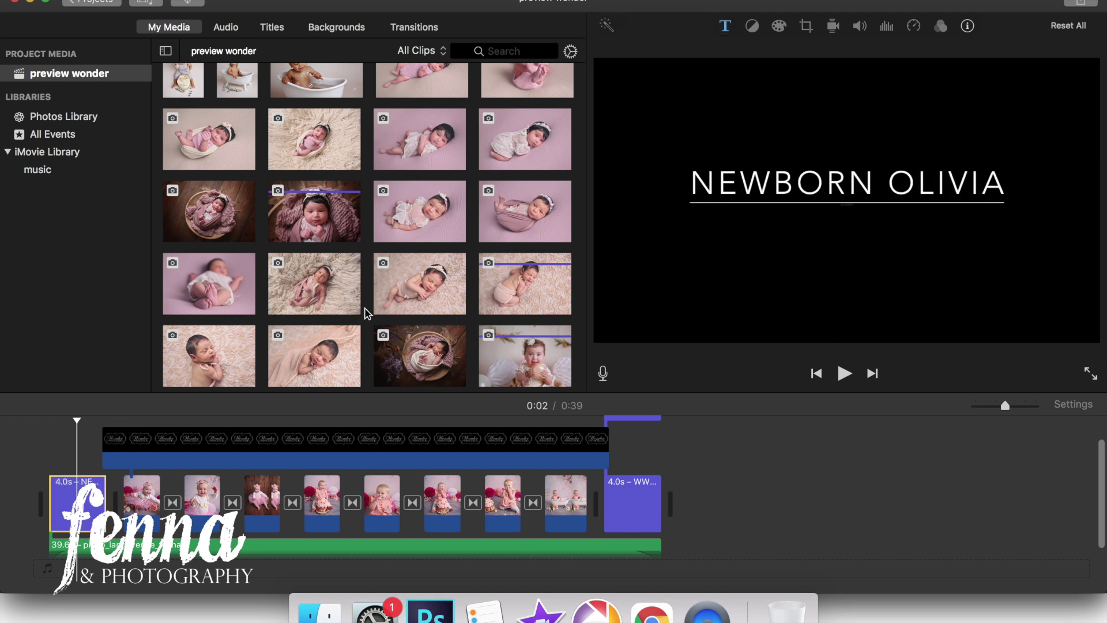
Check the duration of the cross dissolve between the first two timeline photos.
left_click(228, 421)
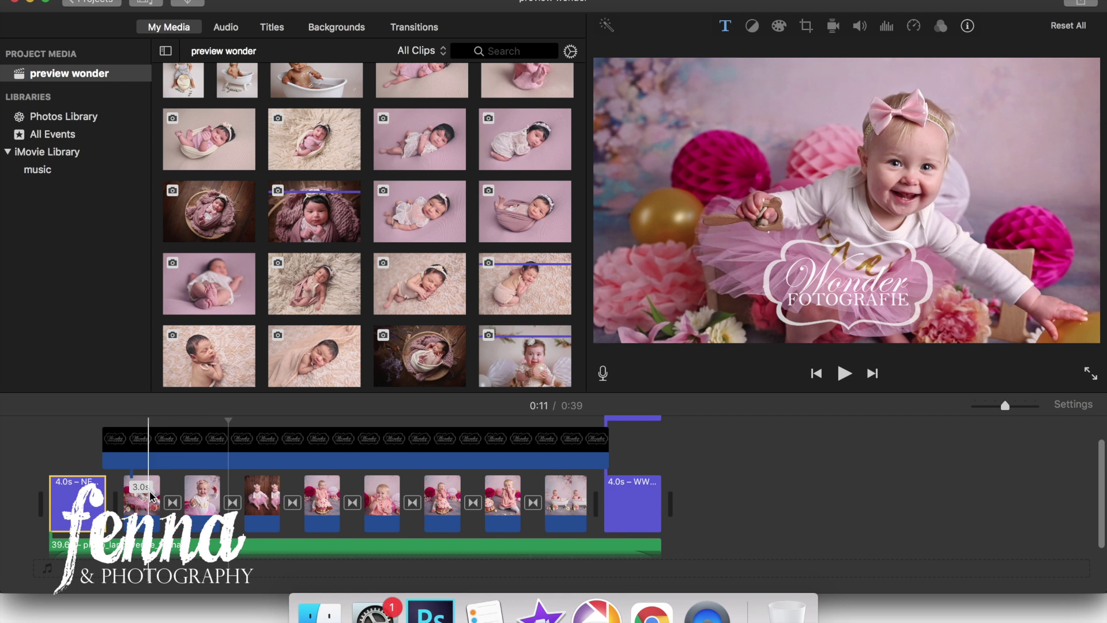
double_click(172, 503)
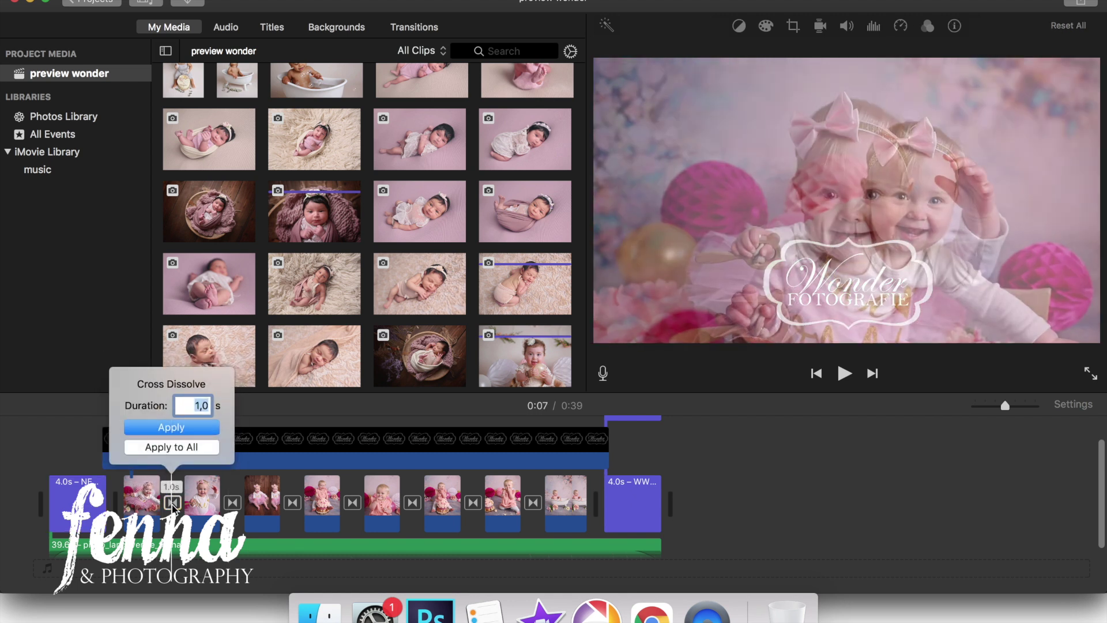
left_click(67, 438)
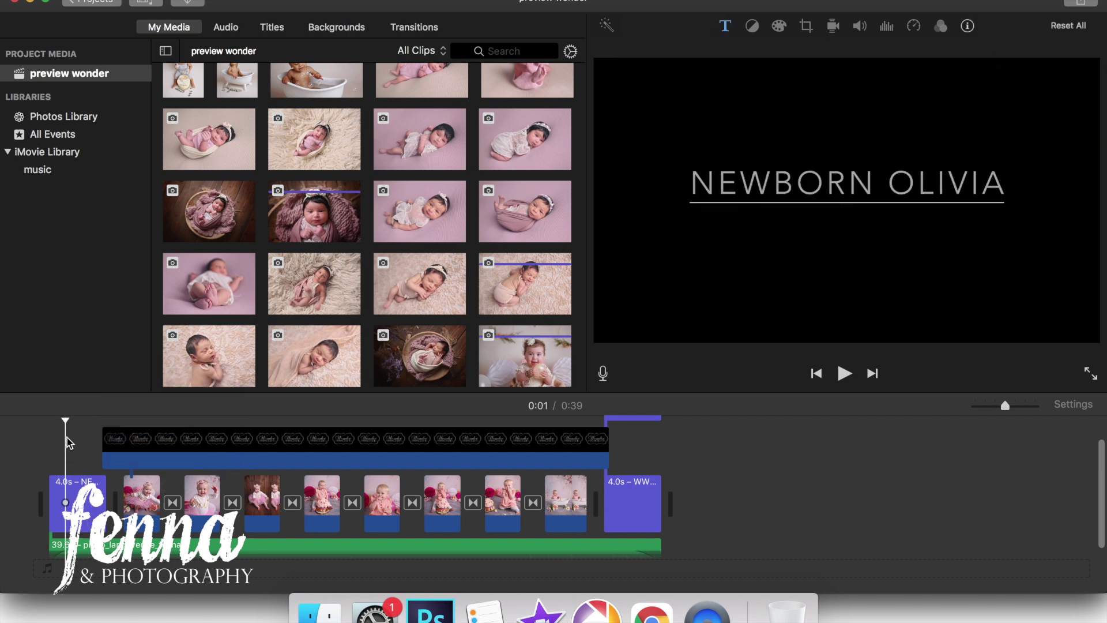
Replace the first four timeline photos from their start with newborn shots: white lace outfit on purple, cream fur, beige floral backdrop, and purple wrap.
left_click(425, 211)
left_click_drag(421, 199, 147, 499)
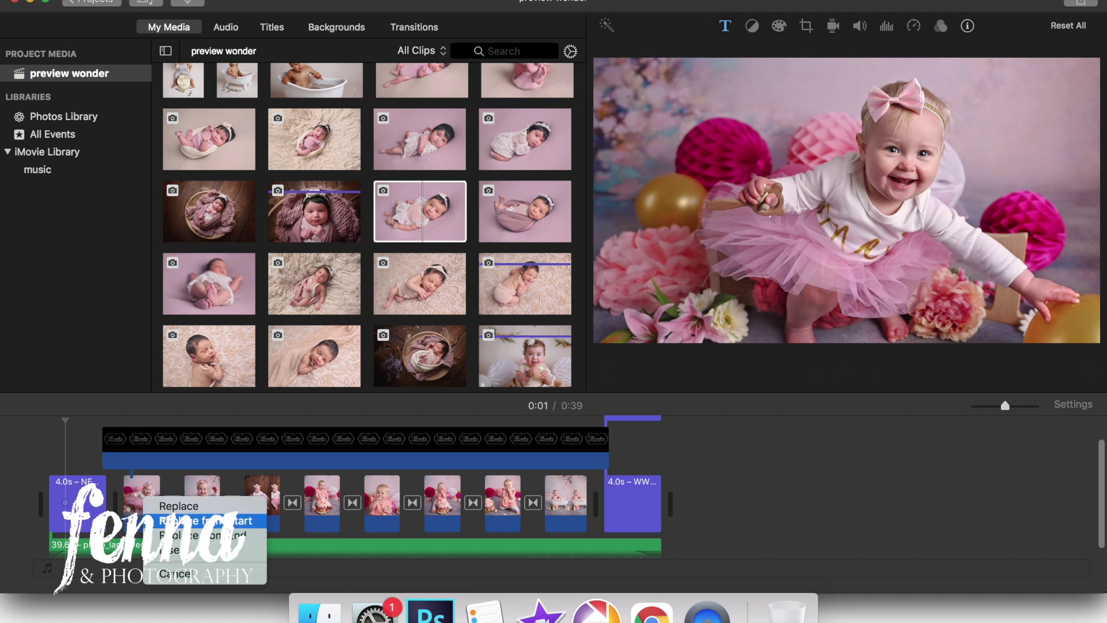
left_click(205, 520)
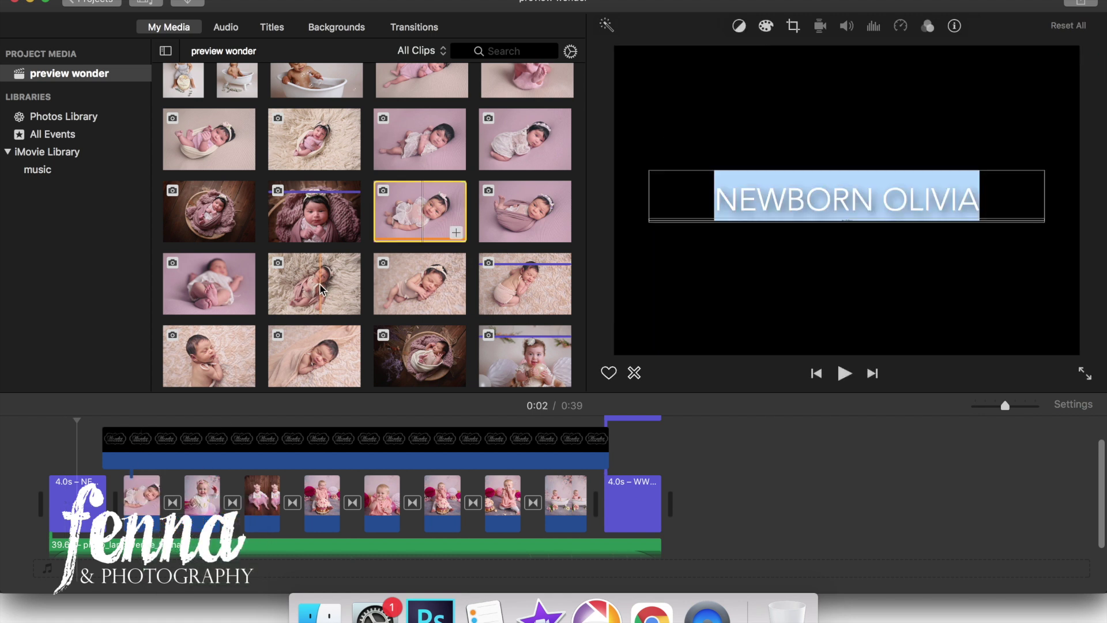
left_click_drag(321, 288, 209, 499)
left_click(235, 523)
left_click_drag(419, 283, 291, 507)
left_click(297, 526)
left_click_drag(524, 211, 350, 509)
left_click(350, 511)
Replace the last four timeline photos from their start with the wooden bowl, sleeping close-up, baby feet, and curled-up beige backdrop newborn shots.
left_click_drag(420, 356, 384, 502)
left_click(398, 503)
left_click_drag(209, 355, 449, 498)
left_click(493, 523)
left_click_drag(208, 283, 504, 499)
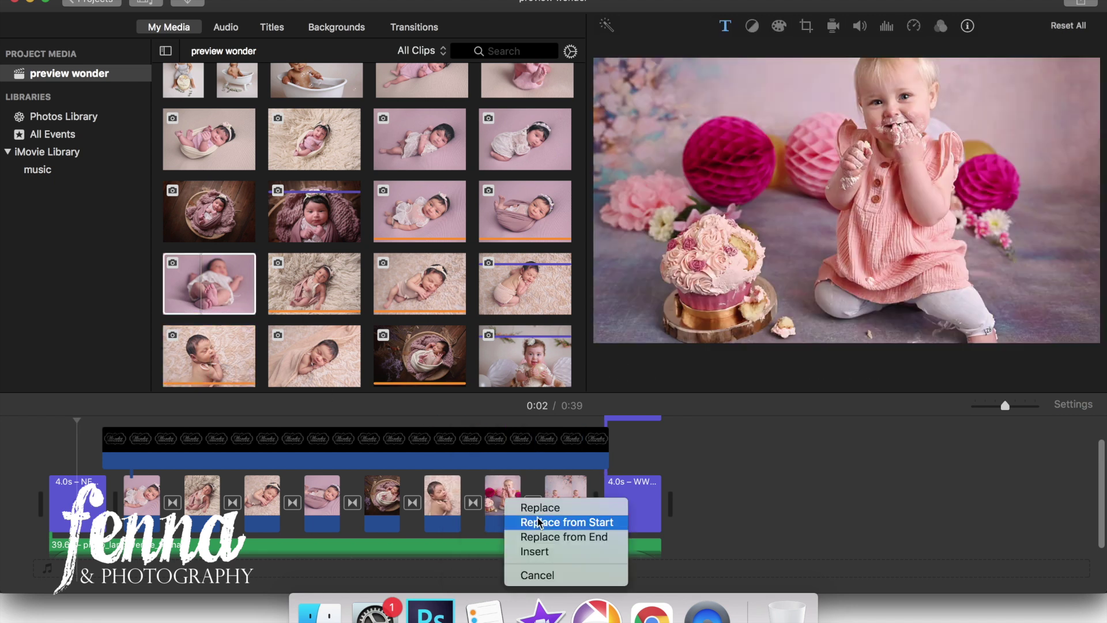
left_click(537, 517)
left_click_drag(529, 284, 160, 493)
left_click(582, 520)
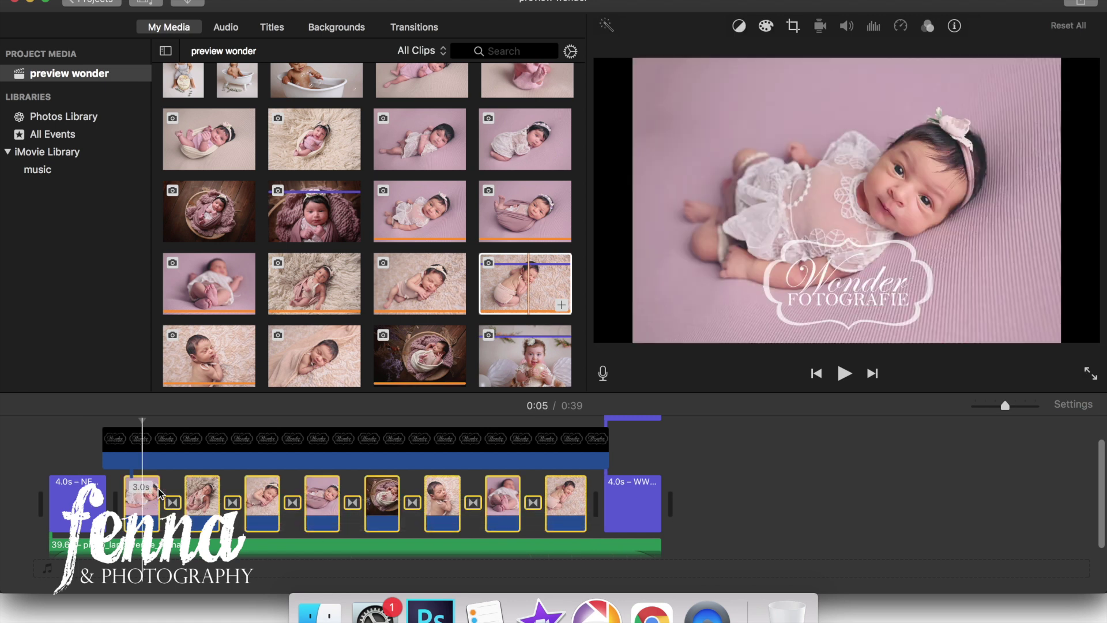
Apply the Ken Burns crop style to all eight photos in the timeline.
left_click(793, 26)
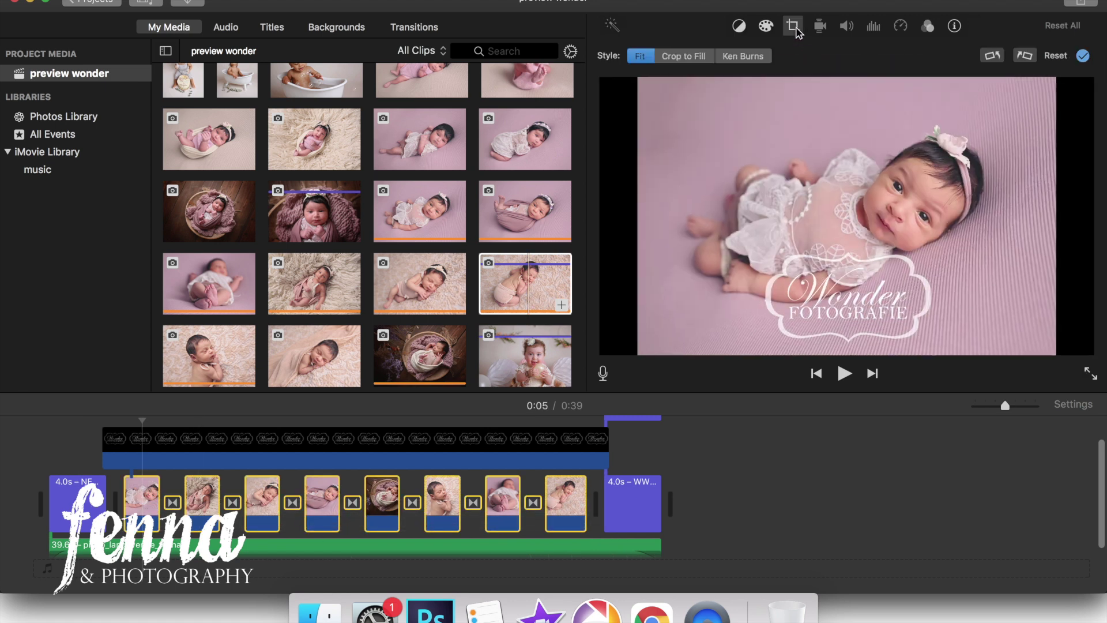
left_click(767, 56)
left_click(1084, 56)
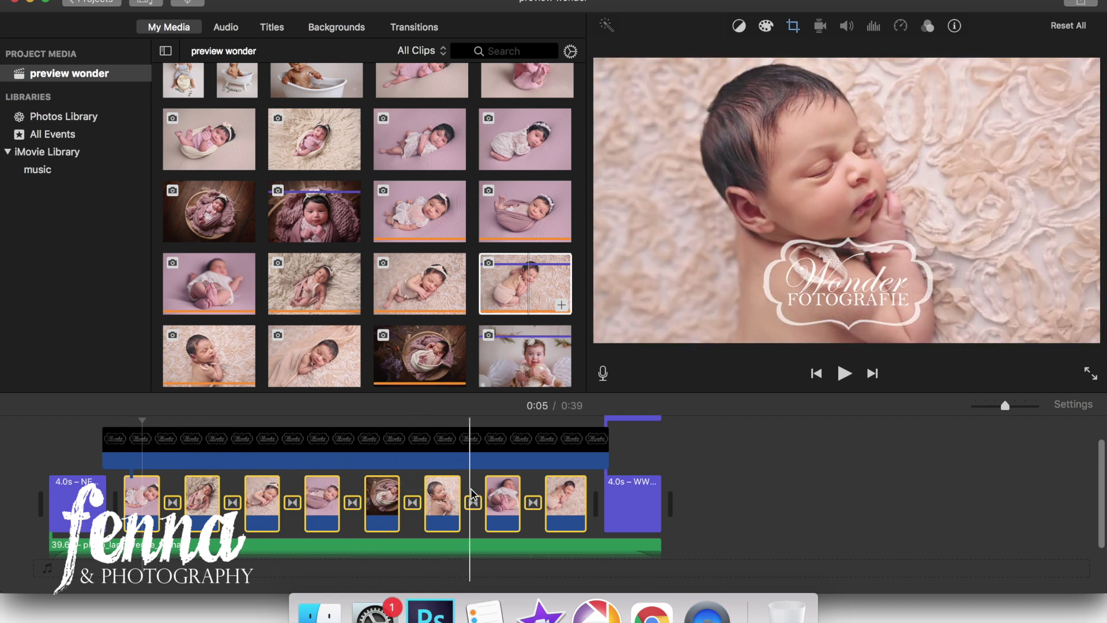
Review the first photo's Ken Burns framing and swap the second photo's start and end frames so it zooms out.
left_click(173, 506)
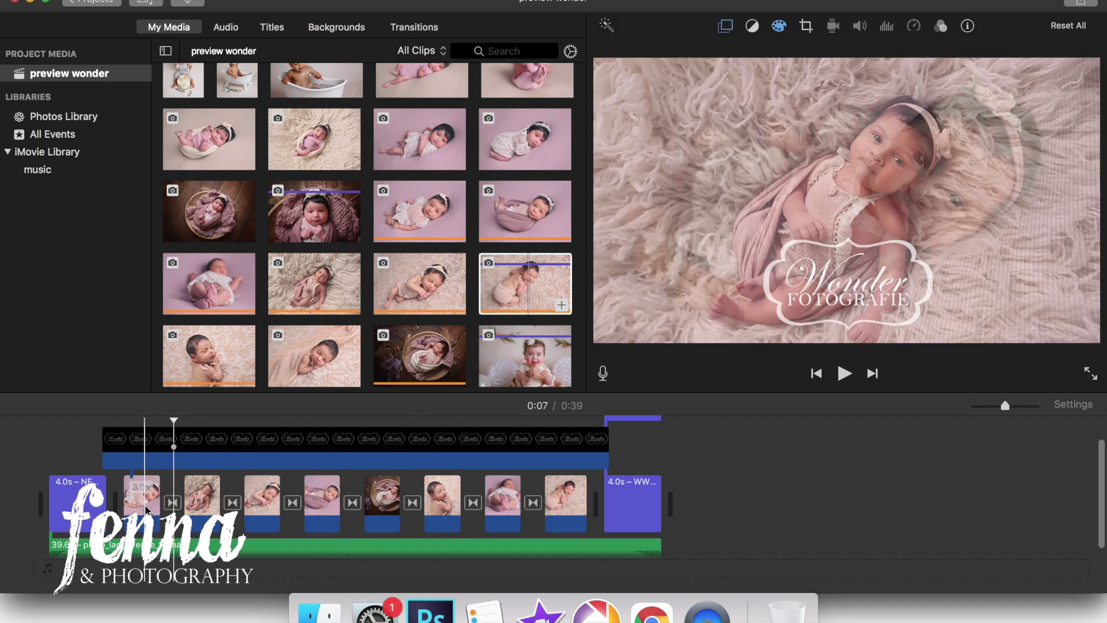
left_click(144, 504)
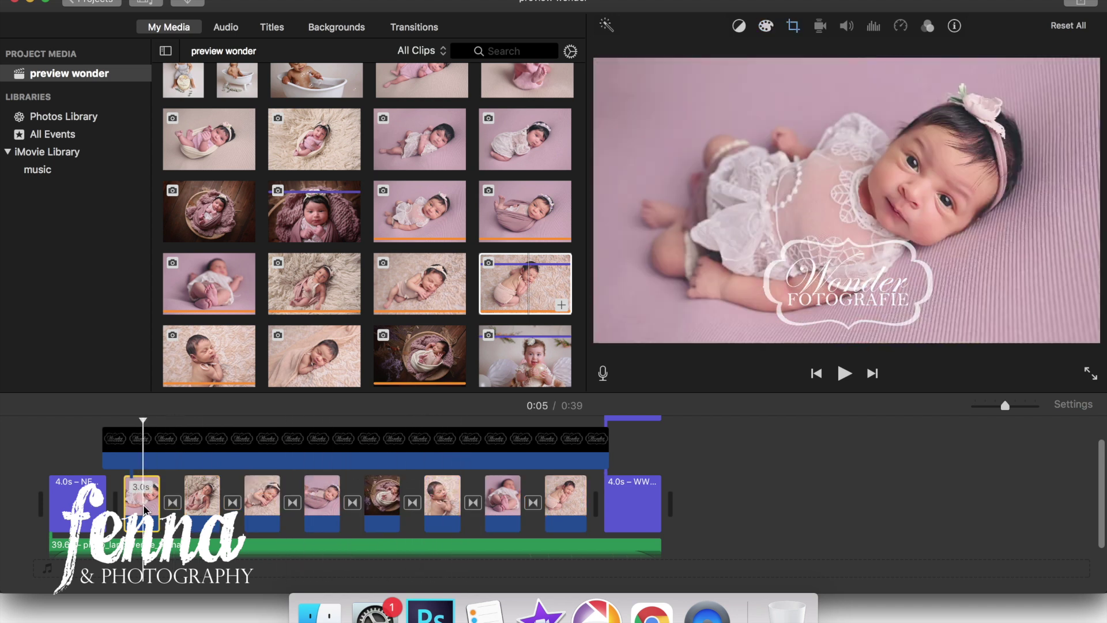
left_click(796, 28)
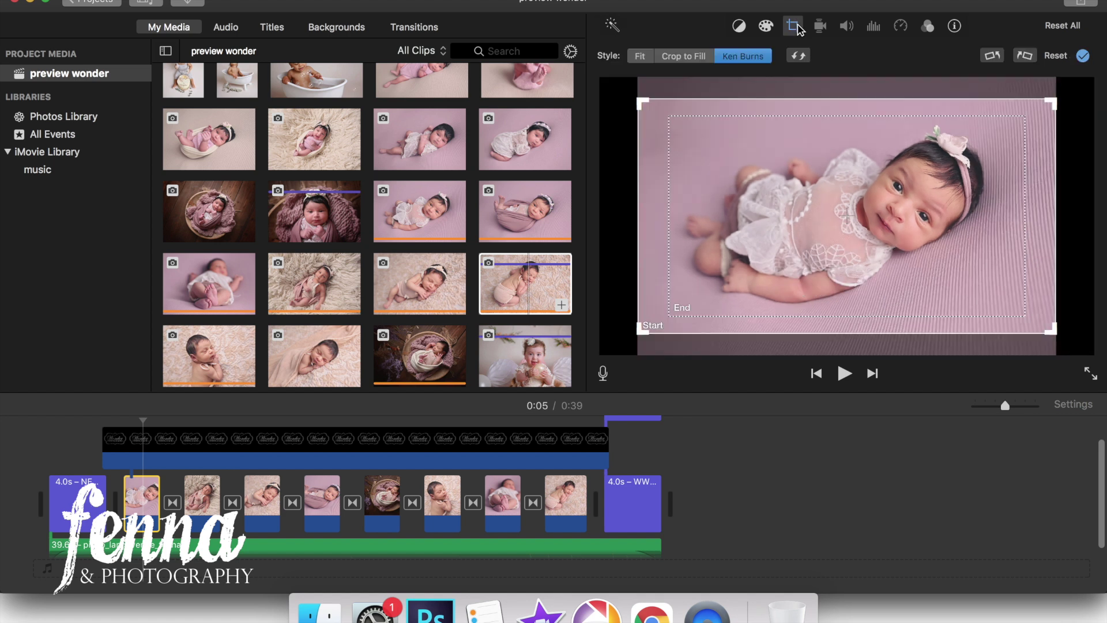
left_click(212, 512)
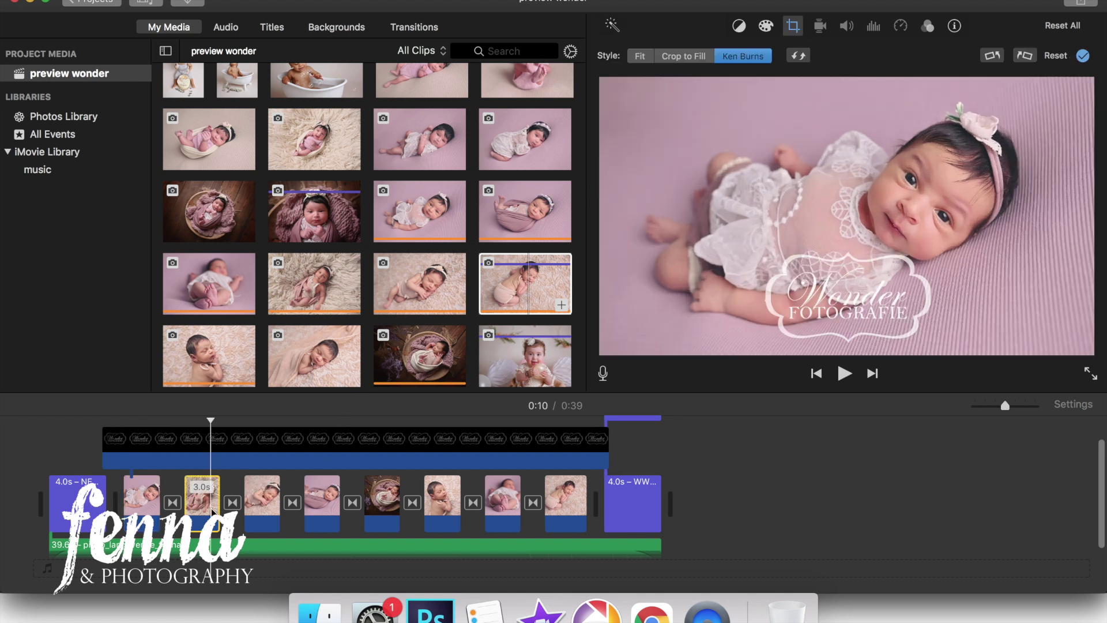
left_click(798, 56)
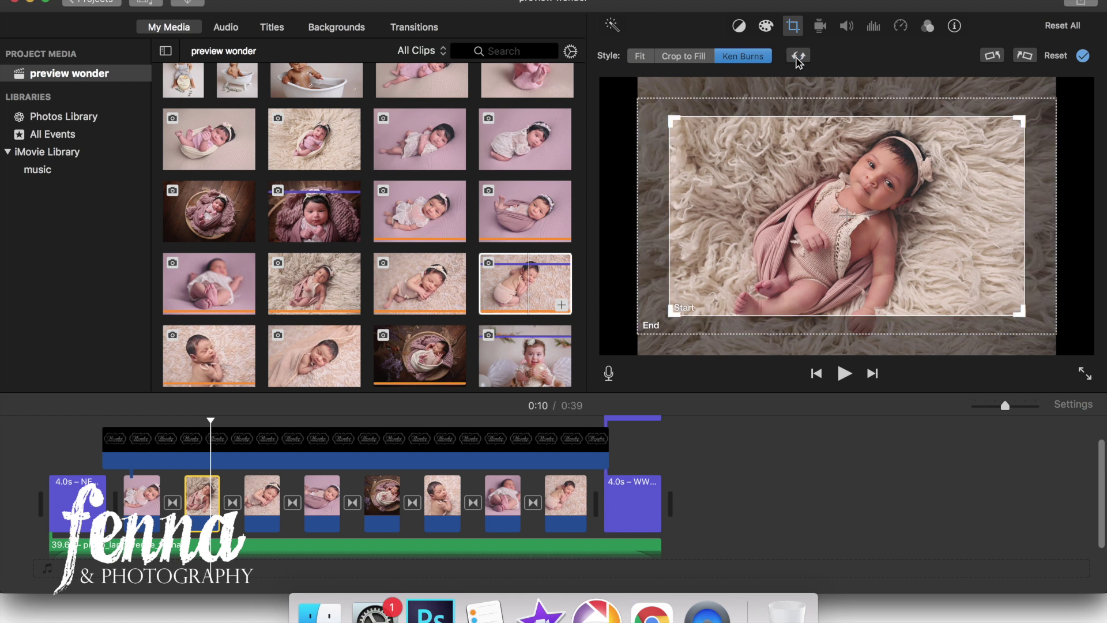
Keep the third photo zooming in and swap the fourth photo's Ken Burns start and end frames so it zooms out.
left_click(270, 503)
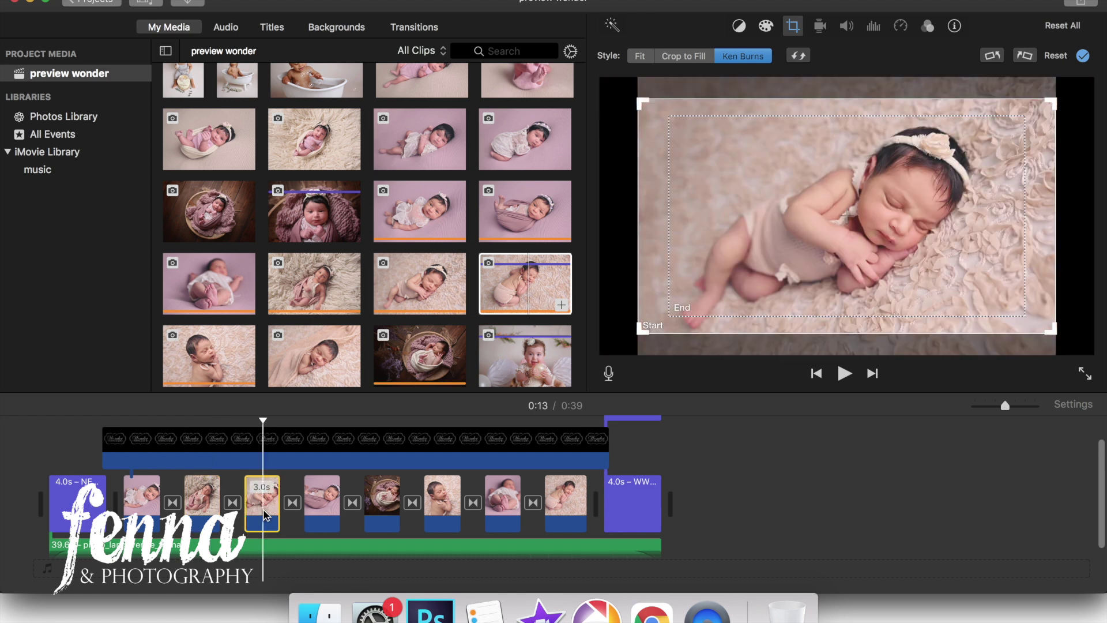
left_click(316, 507)
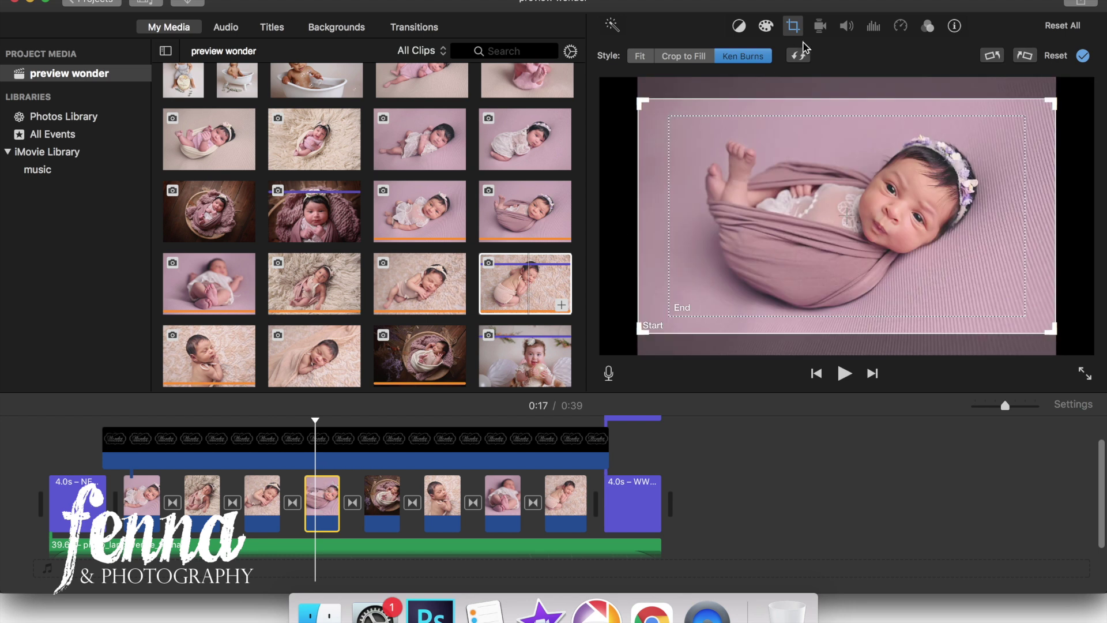
left_click(799, 56)
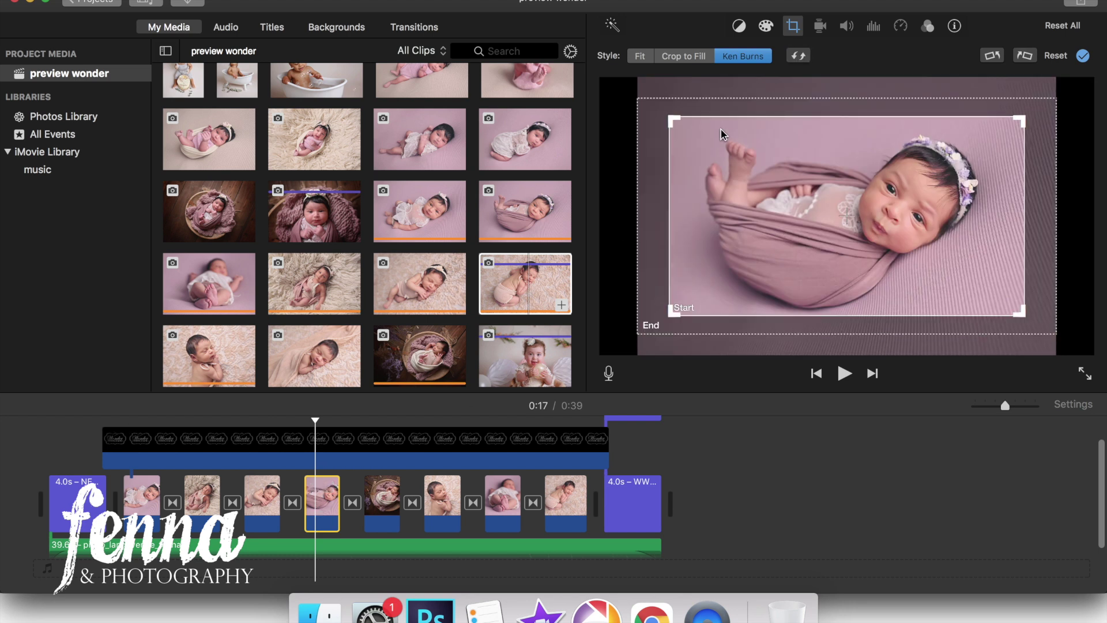
Swap the Ken Burns start and end frames so the fifth photo zooms in and the sixth photo zooms out.
left_click(392, 510)
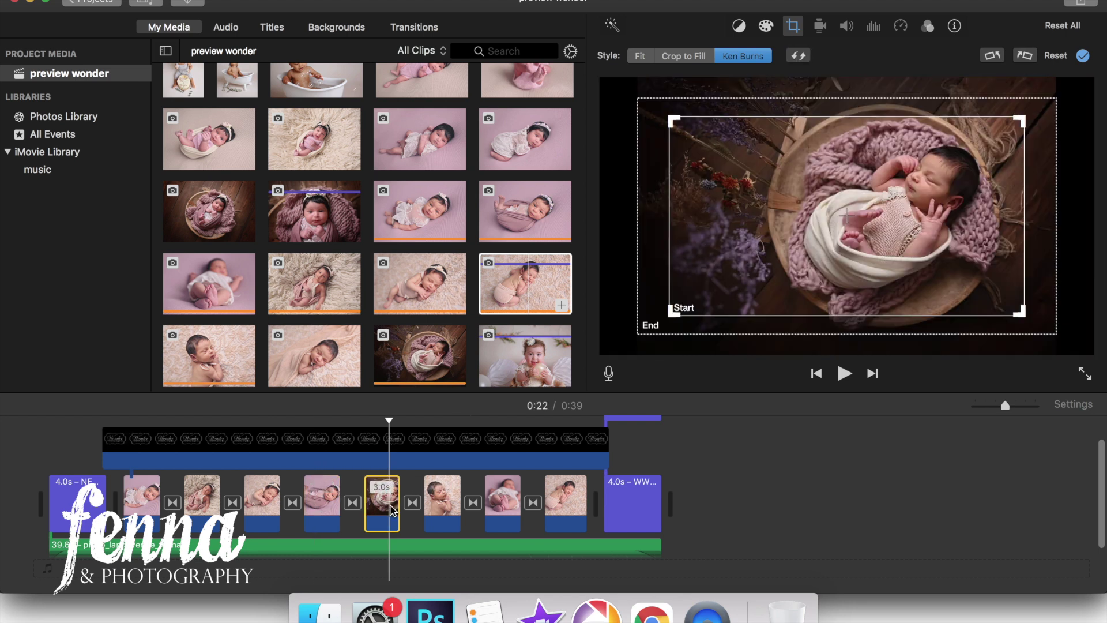
left_click(800, 56)
left_click(448, 507)
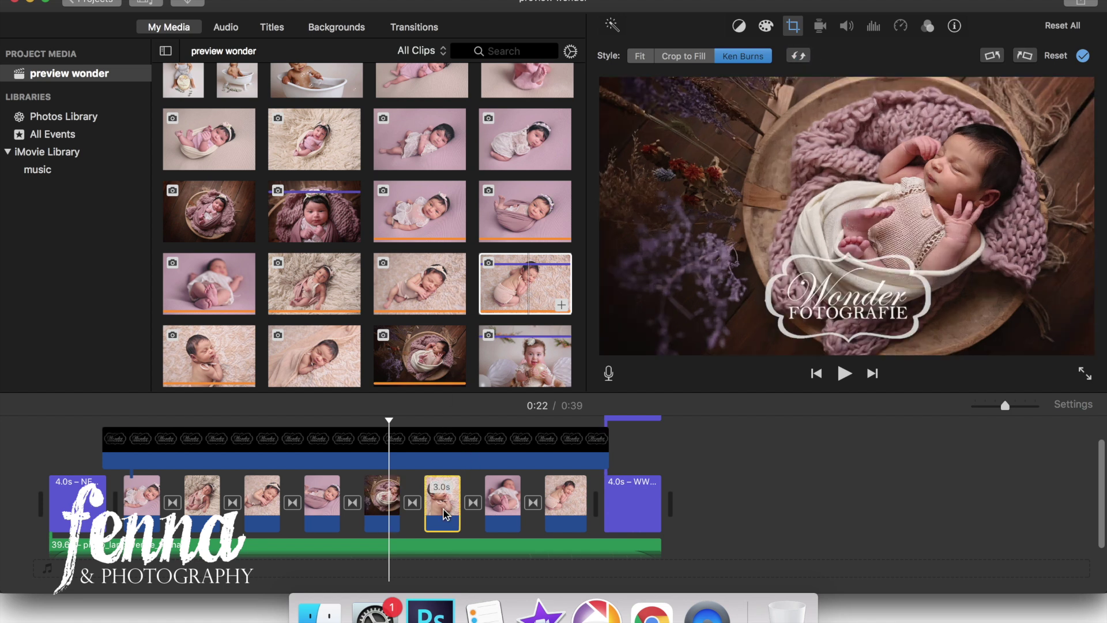
left_click(799, 57)
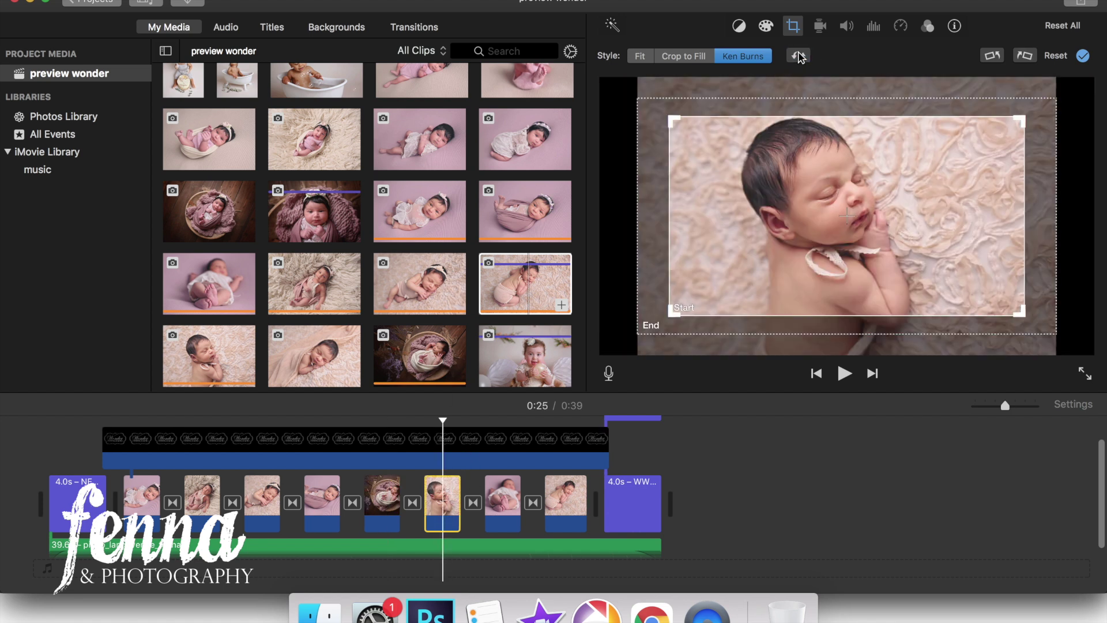
Swap the seventh photo's Ken Burns start and end frames so it zooms in, and select the eighth photo for framing.
left_click(509, 513)
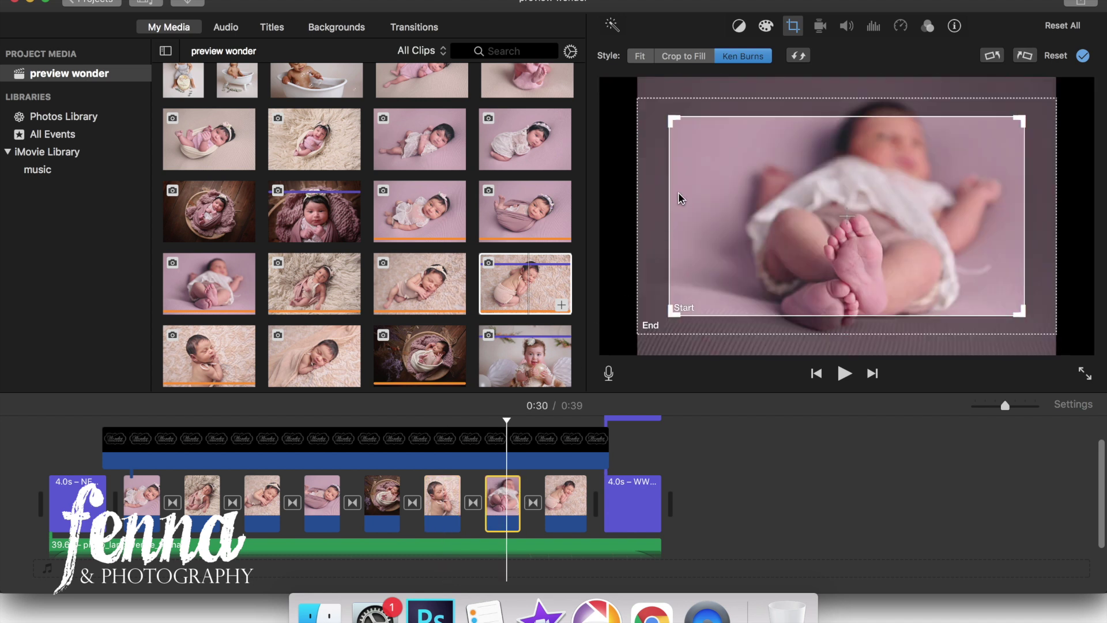
left_click(800, 56)
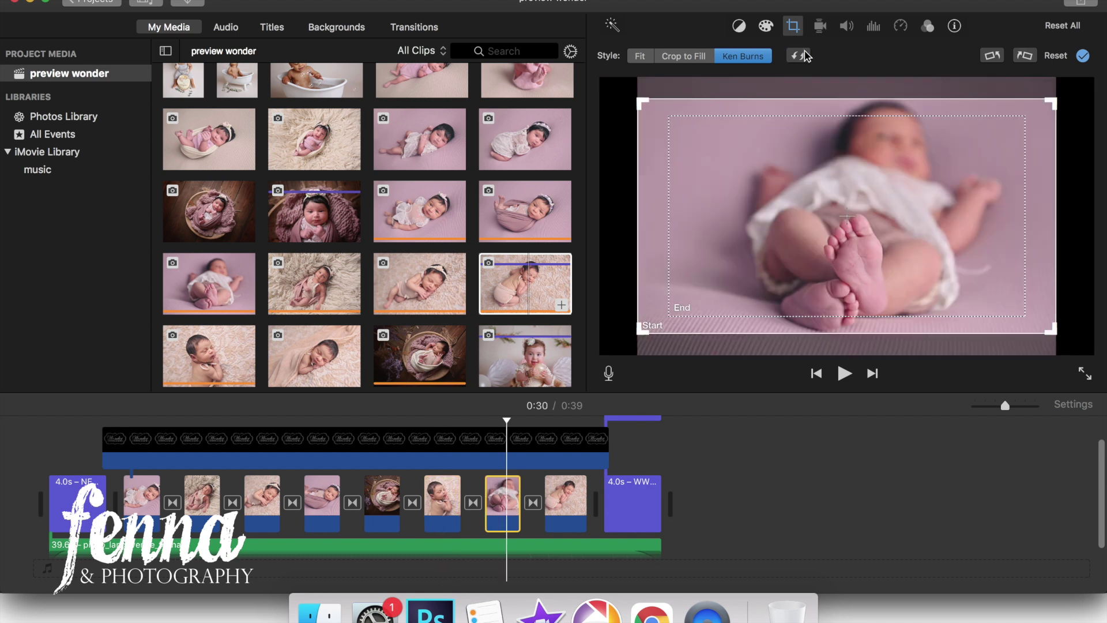
left_click(575, 519)
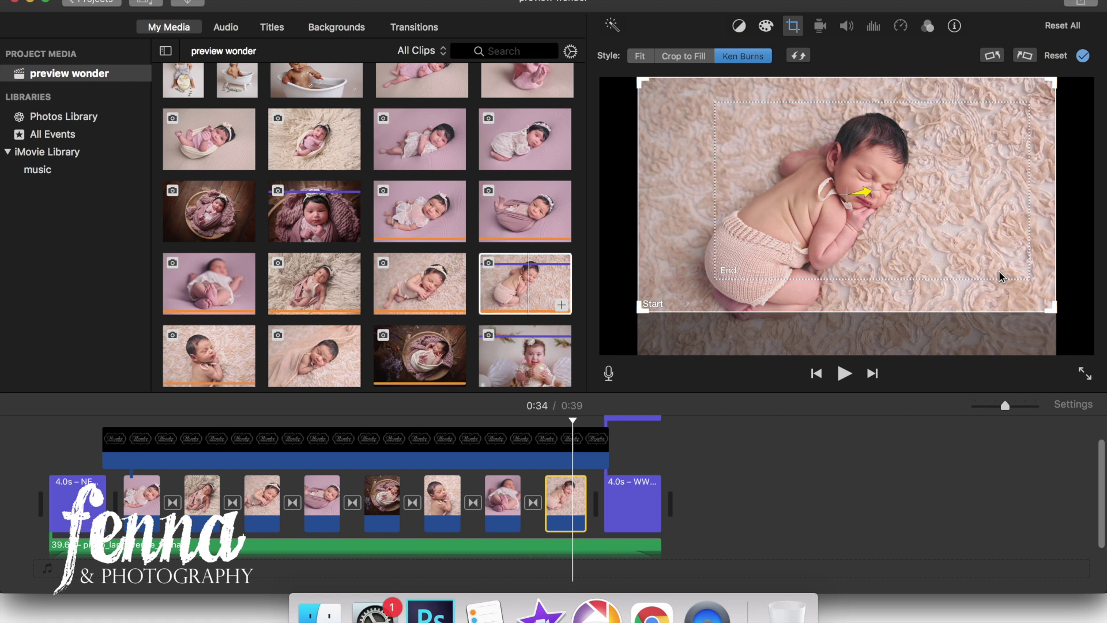
Move the eighth photo's Ken Burns start frame down around the whole baby, raise its end frame slightly, and apply the framing.
left_click_drag(1044, 249, 1045, 276)
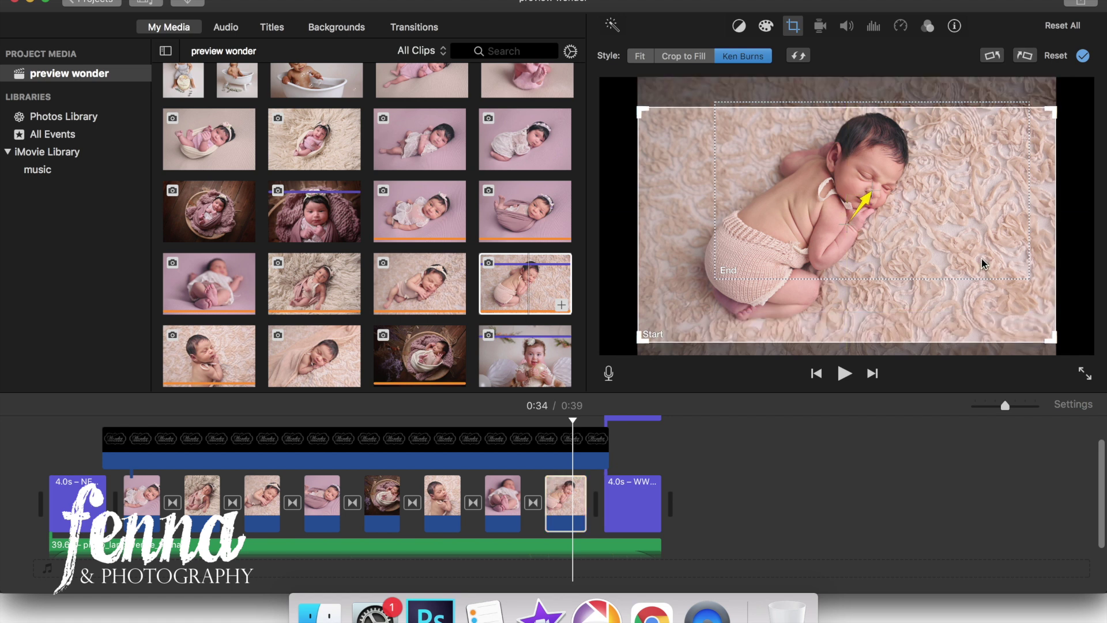
left_click(939, 225)
left_click_drag(939, 224, 939, 206)
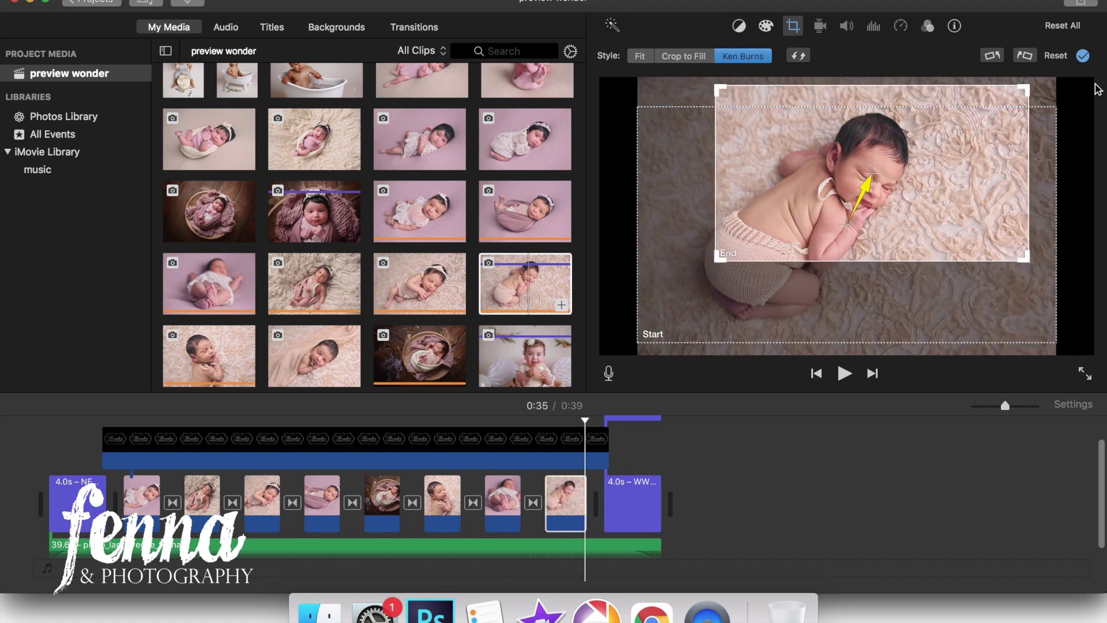
left_click(1083, 56)
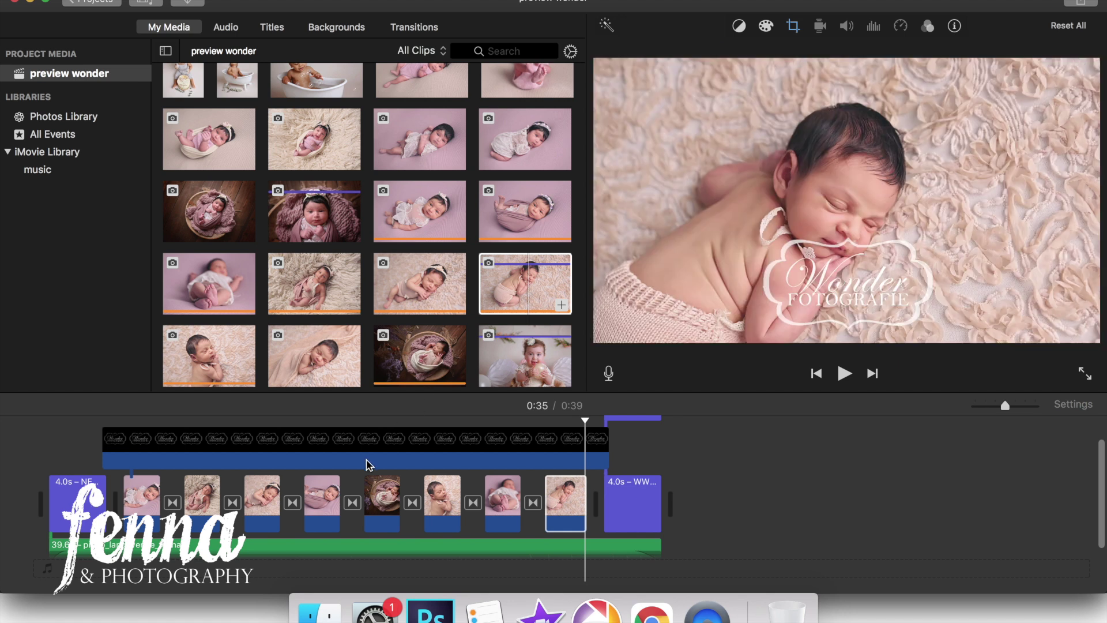
Return to the start of the slideshow and open the settings for sharing the movie as a file.
left_click(51, 454)
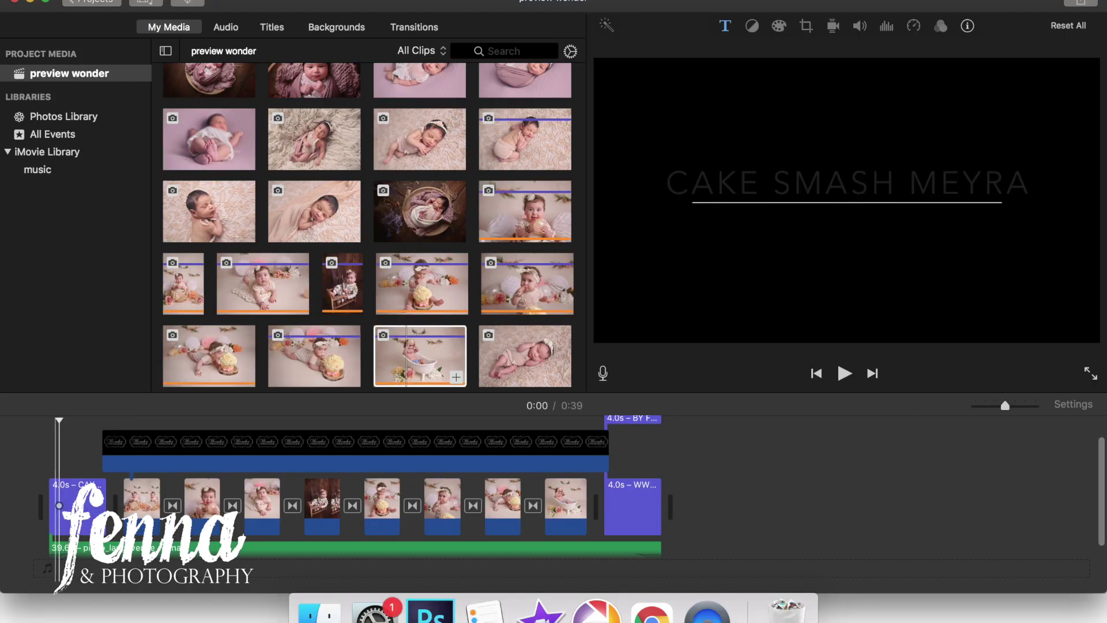
left_click(95, 1)
mouse_move(139, 196)
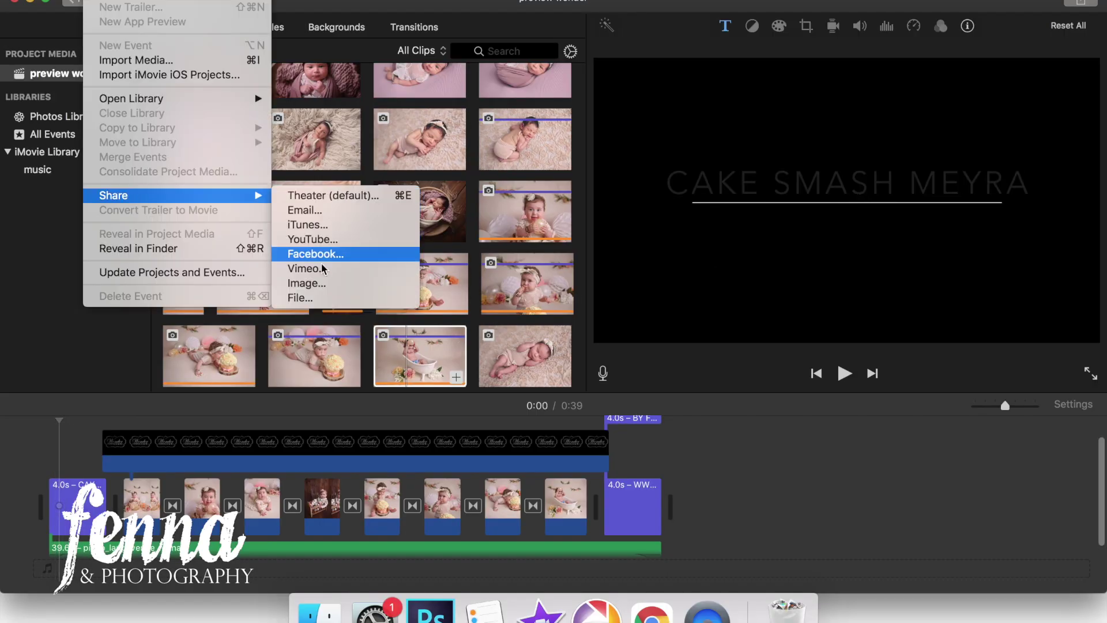
left_click(323, 297)
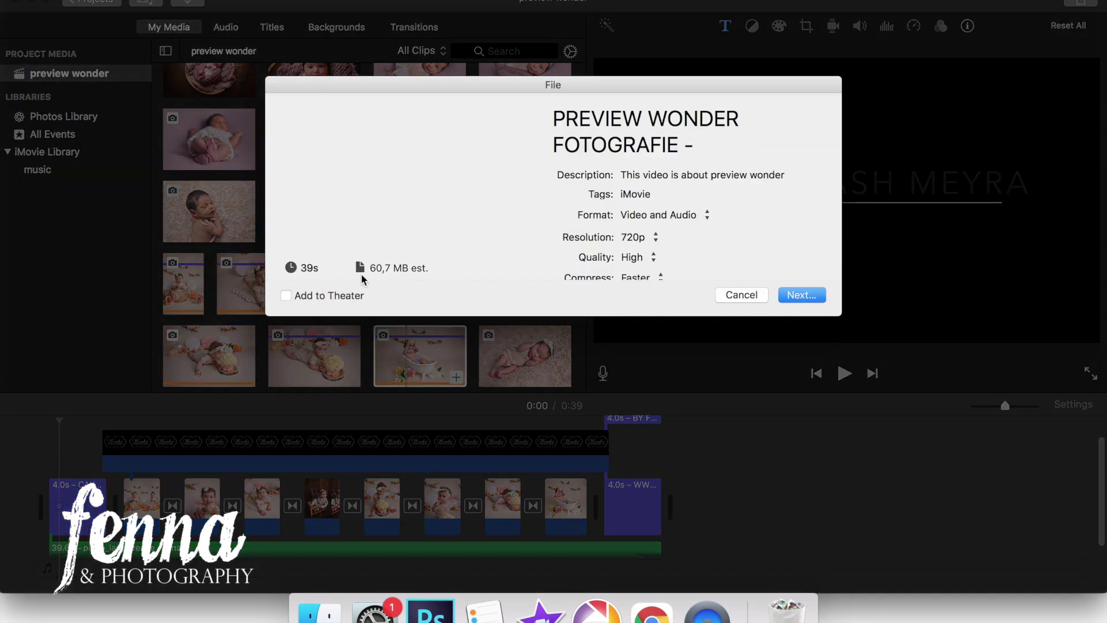